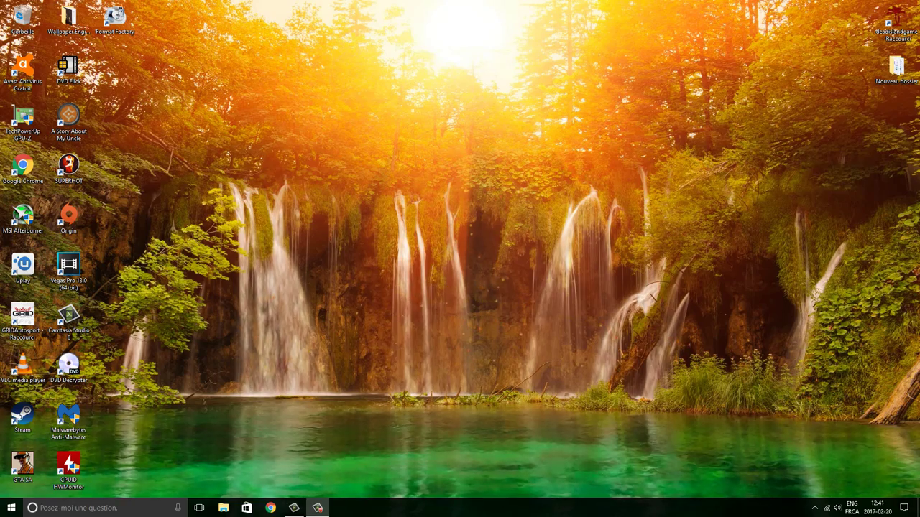
# Search for "dvd decrypter" in Google Chrome, view the download page at dvddecrypter.org.uk and close the browser.
pyautogui.click(294, 508)
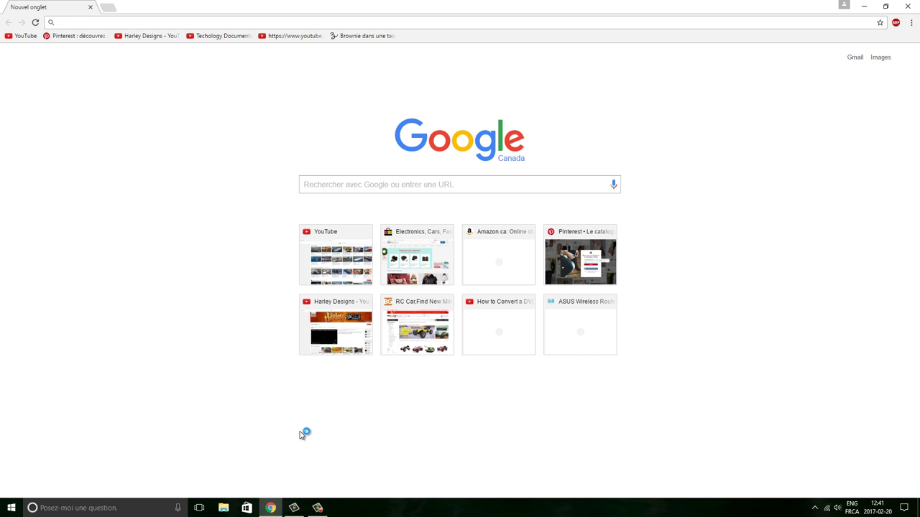
pyautogui.write('dvd decrypter')
pyautogui.press('Return')
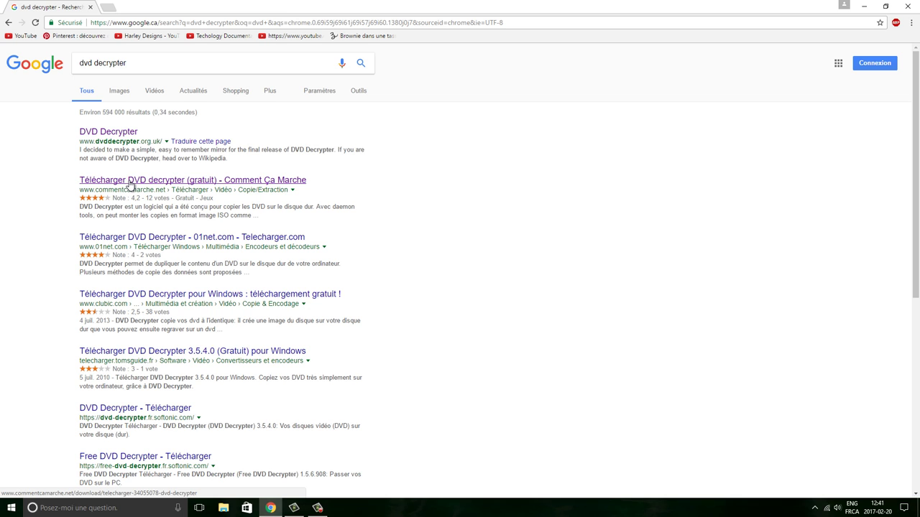
pyautogui.click(126, 135)
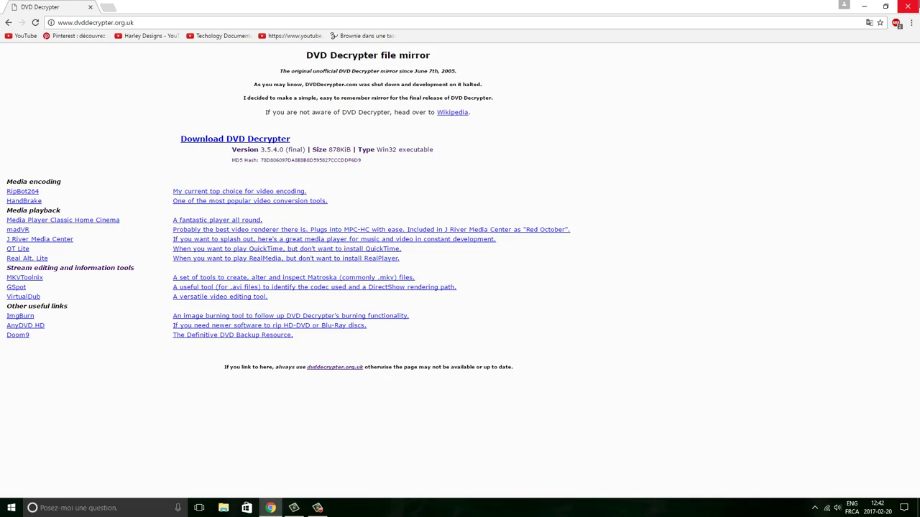
pyautogui.click(908, 7)
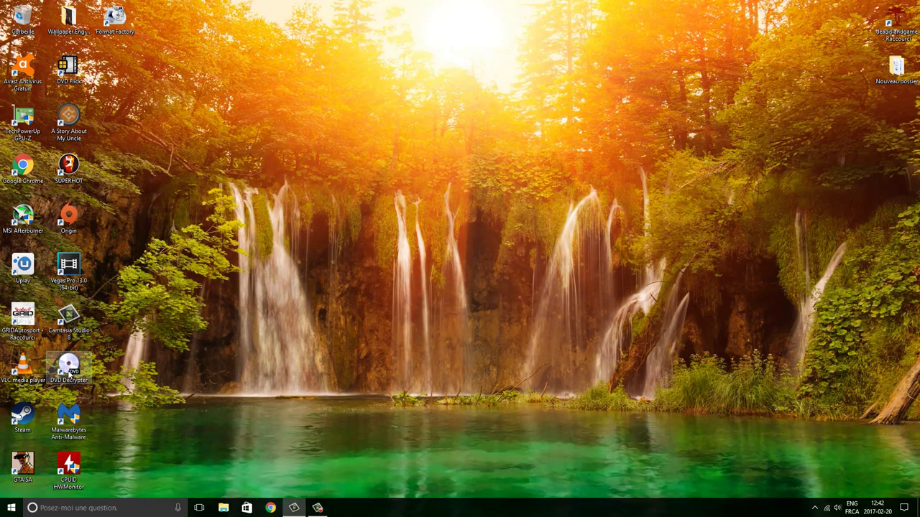
# Launch DVD Decrypter from the desktop and set its mode to IFO.
pyautogui.doubleClick(68, 365)
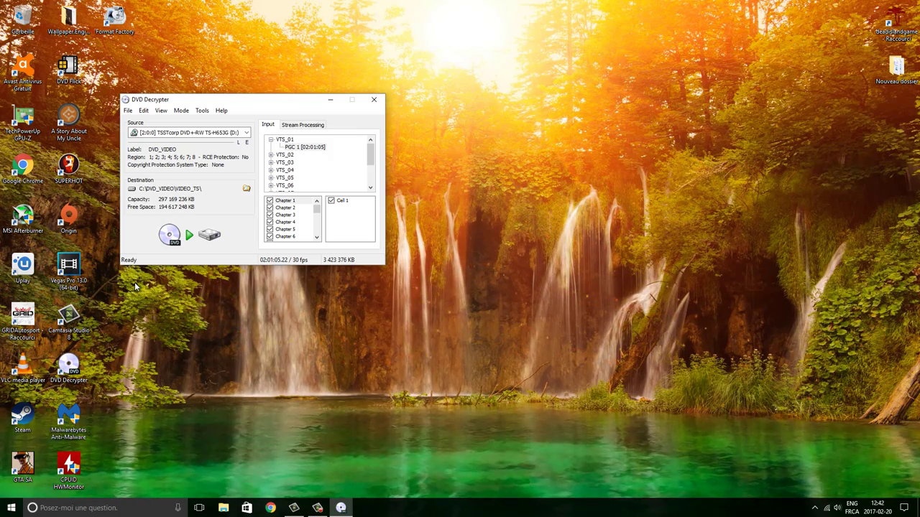
pyautogui.click(180, 110)
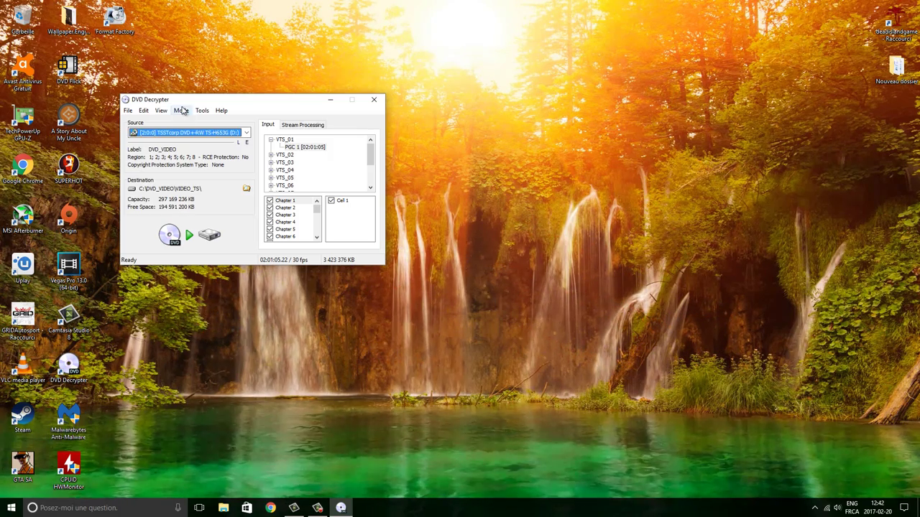
pyautogui.click(182, 112)
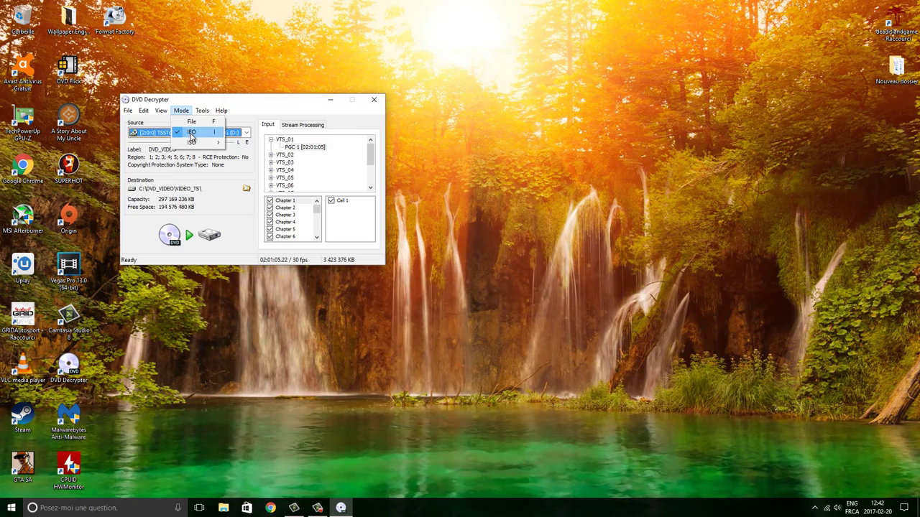
pyautogui.click(191, 135)
pyautogui.click(181, 112)
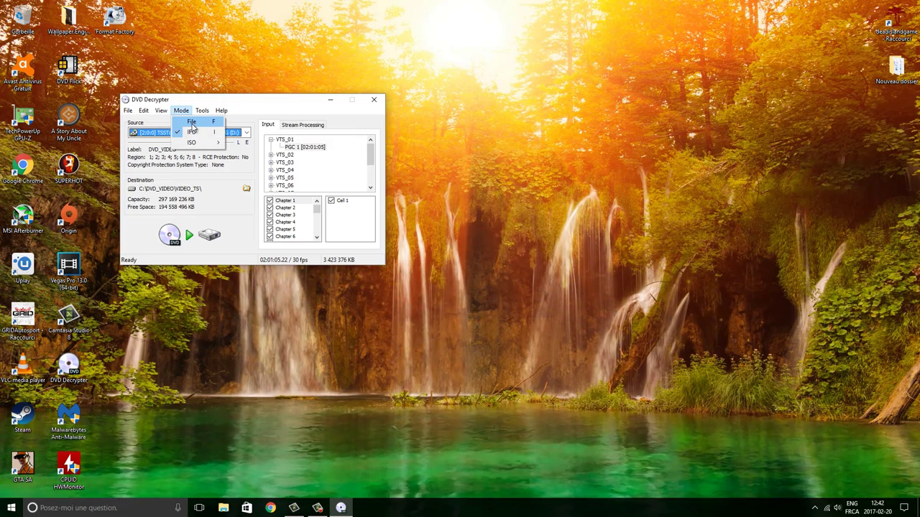
pyautogui.click(194, 134)
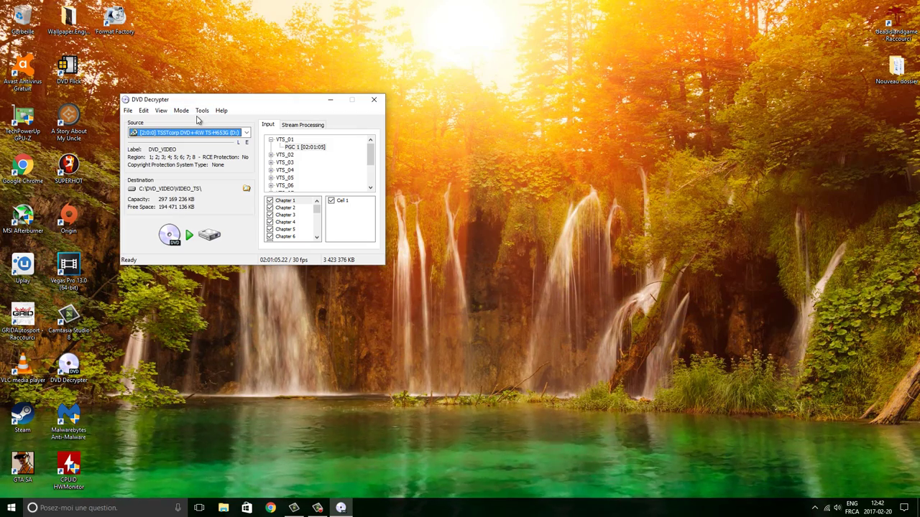
# Set File Splitting to None in the IFO Mode settings and save the settings.
pyautogui.click(203, 112)
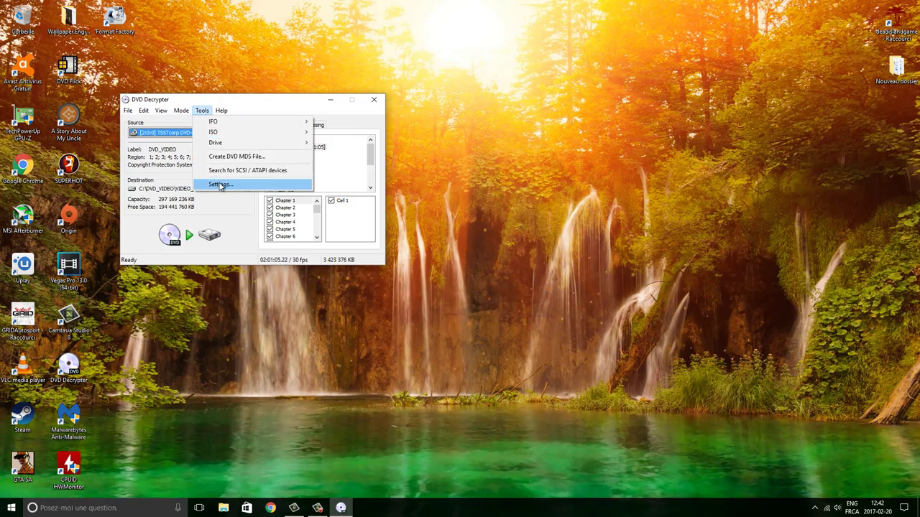
pyautogui.click(218, 184)
pyautogui.click(227, 116)
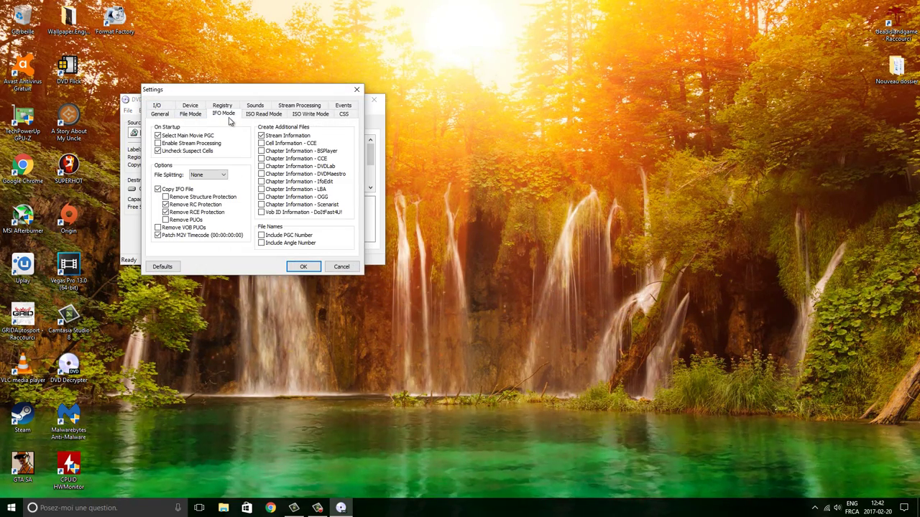
pyautogui.click(219, 175)
pyautogui.click(199, 231)
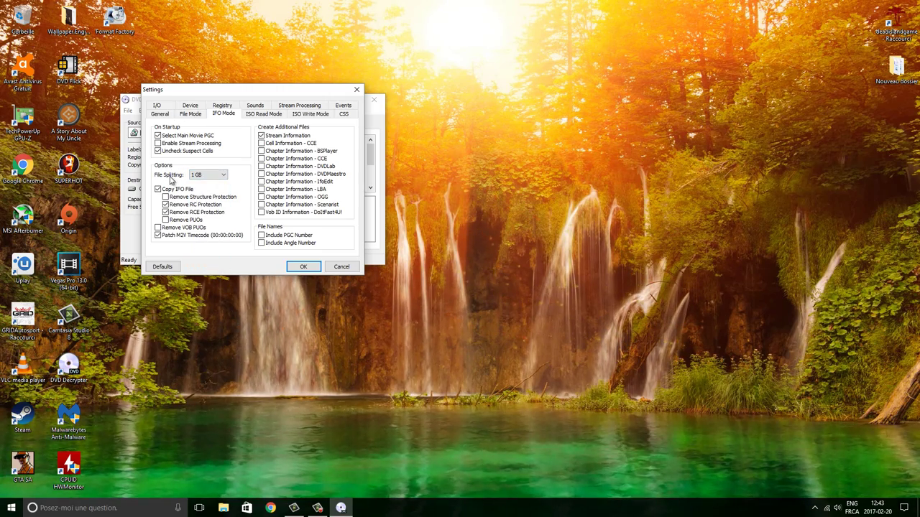
pyautogui.click(207, 175)
pyautogui.click(199, 266)
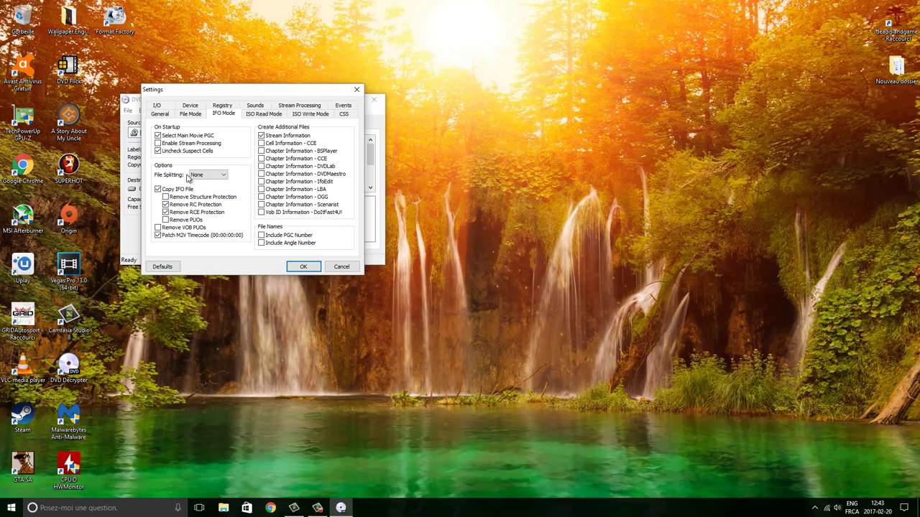
pyautogui.click(303, 266)
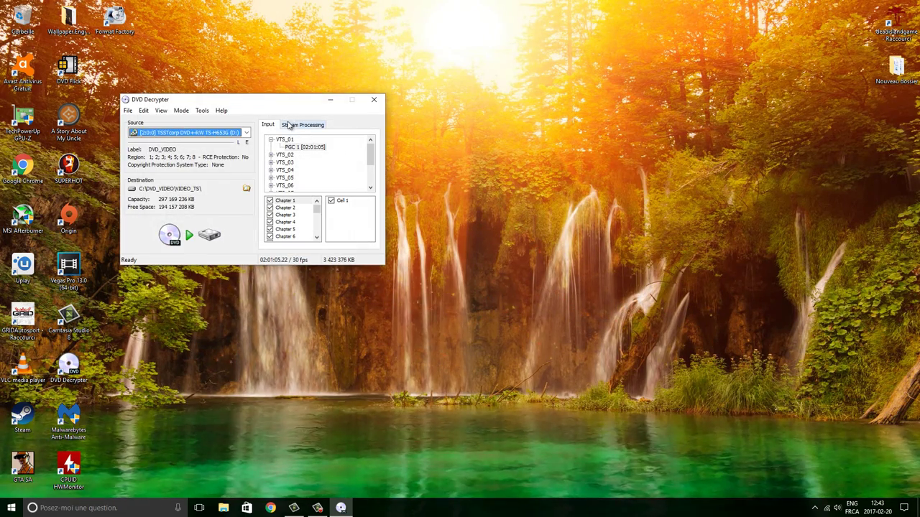
# Enable stream processing for the DVD's streams and return to the input chapter list.
pyautogui.click(294, 127)
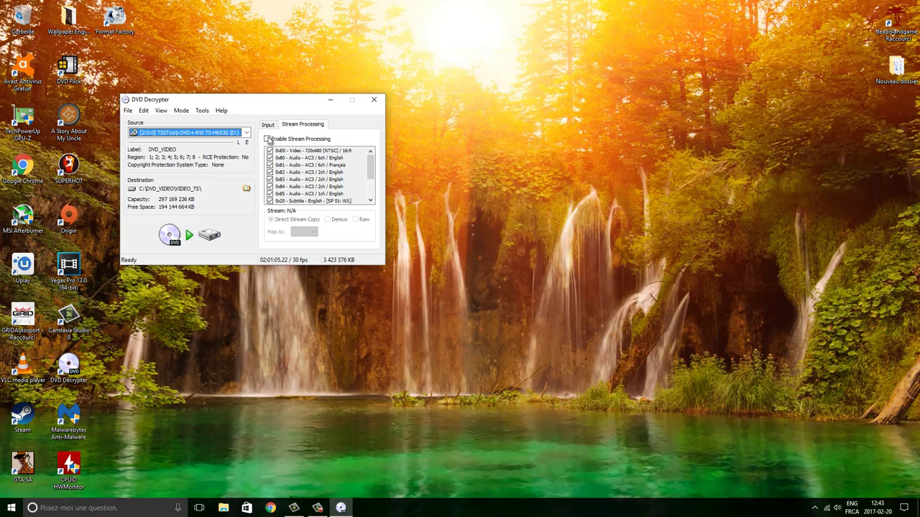
pyautogui.click(268, 140)
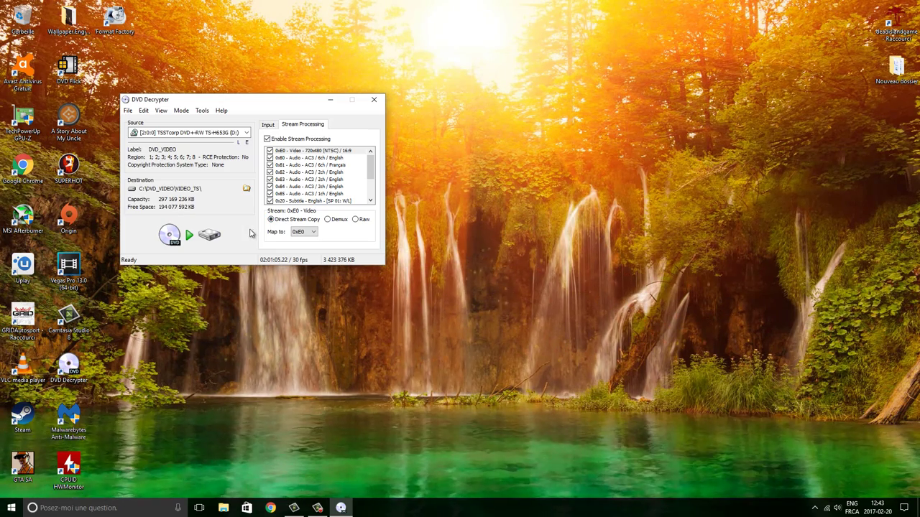
pyautogui.click(267, 125)
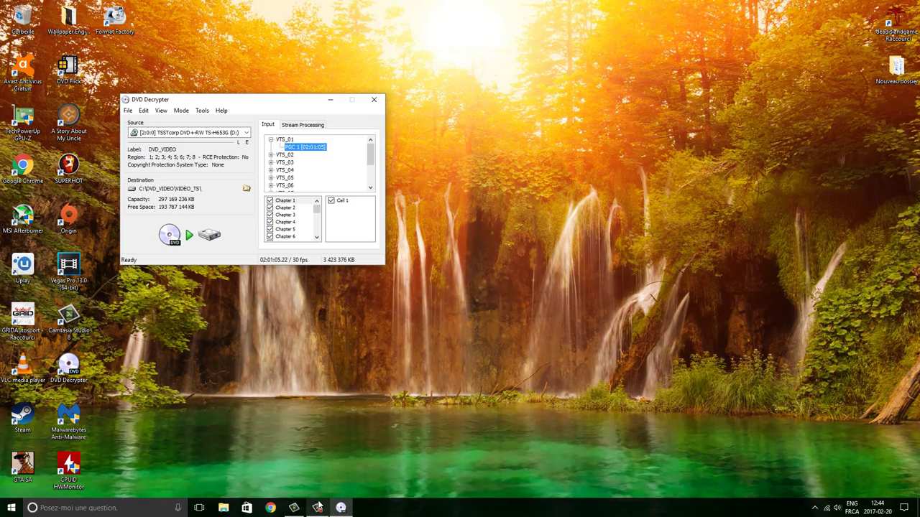
pyautogui.click(216, 243)
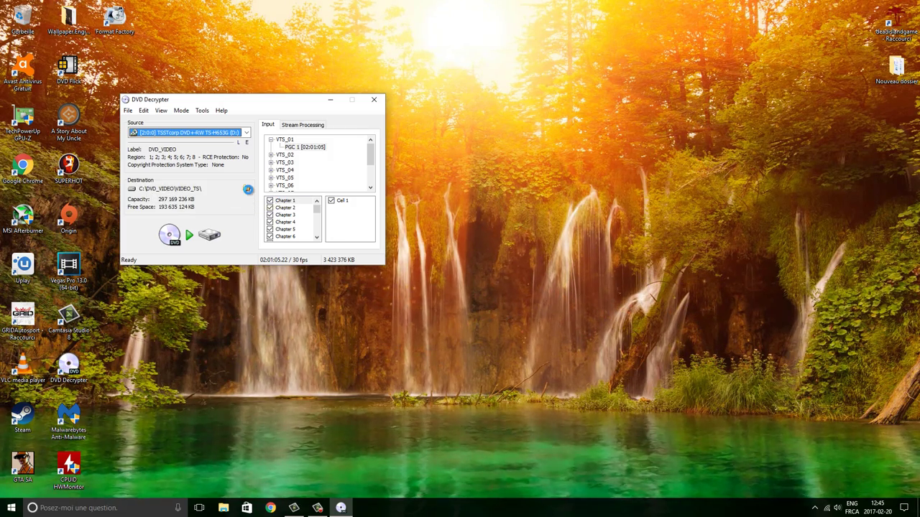
# Choose Bureau as the destination folder and decrypt the DVD into it.
pyautogui.click(247, 189)
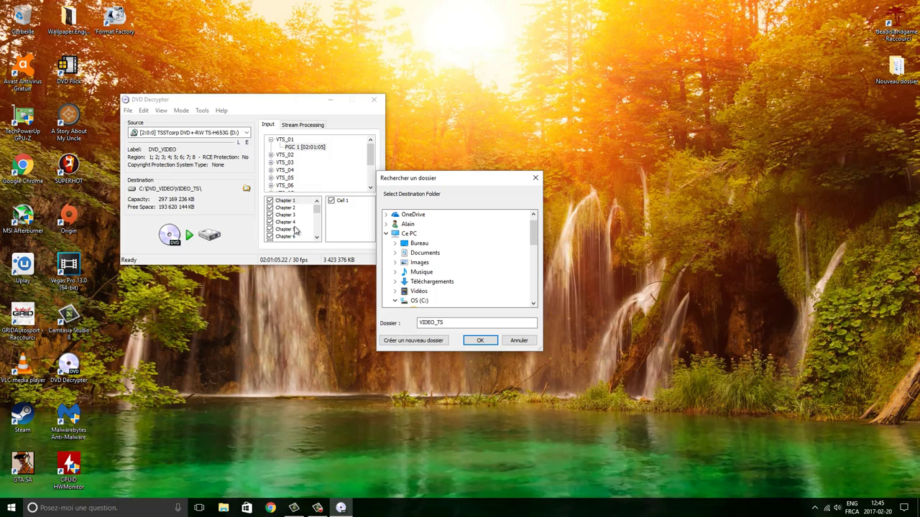
pyautogui.doubleClick(418, 244)
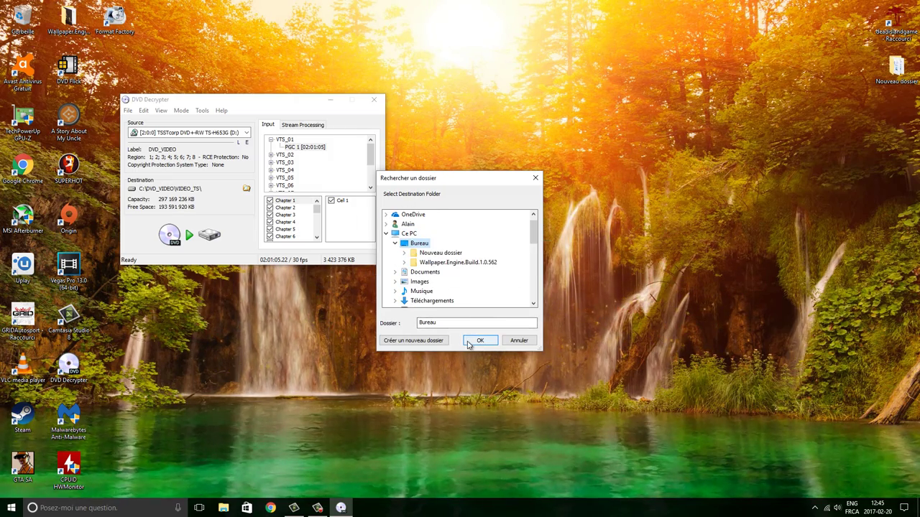
pyautogui.click(478, 340)
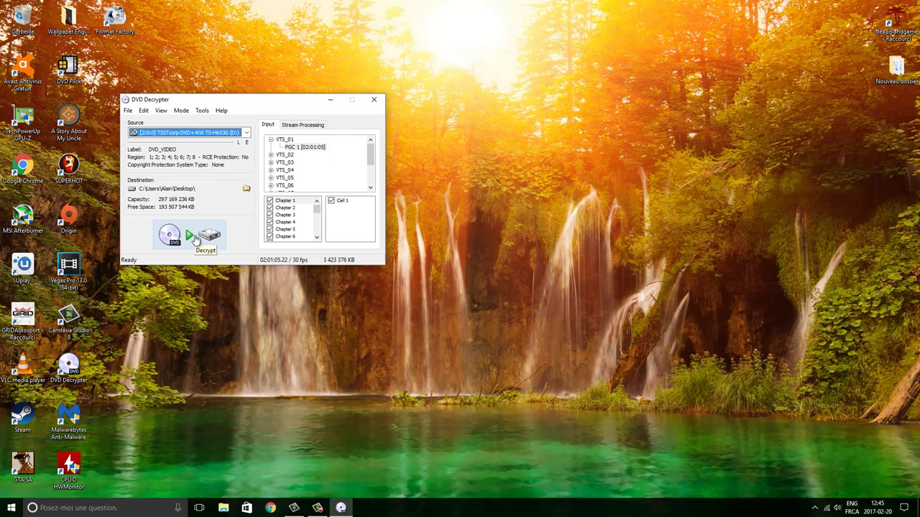
pyautogui.click(195, 238)
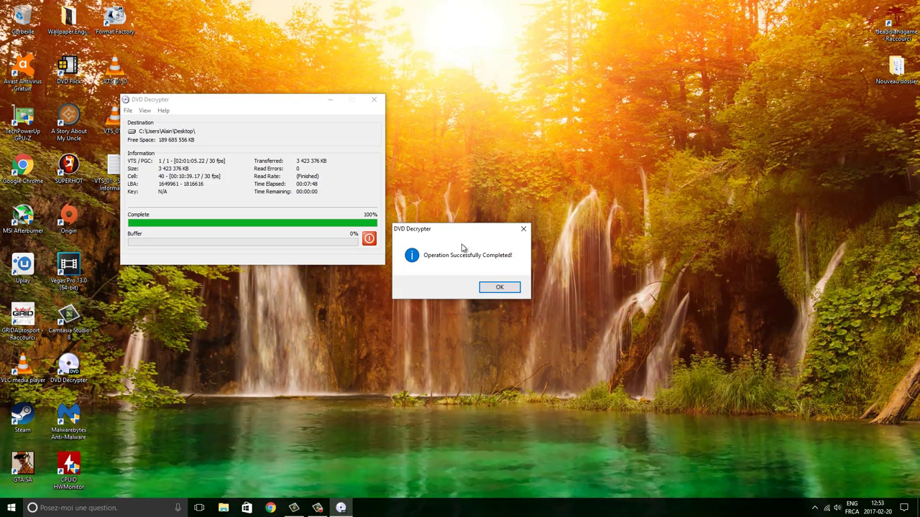
pyautogui.click(498, 288)
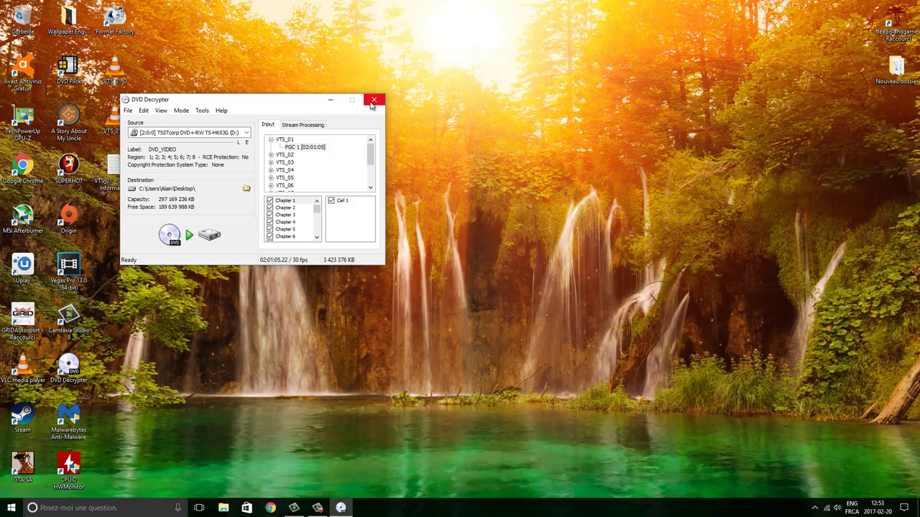
# Close DVD Decrypter and dismiss its error dialogs.
pyautogui.click(374, 101)
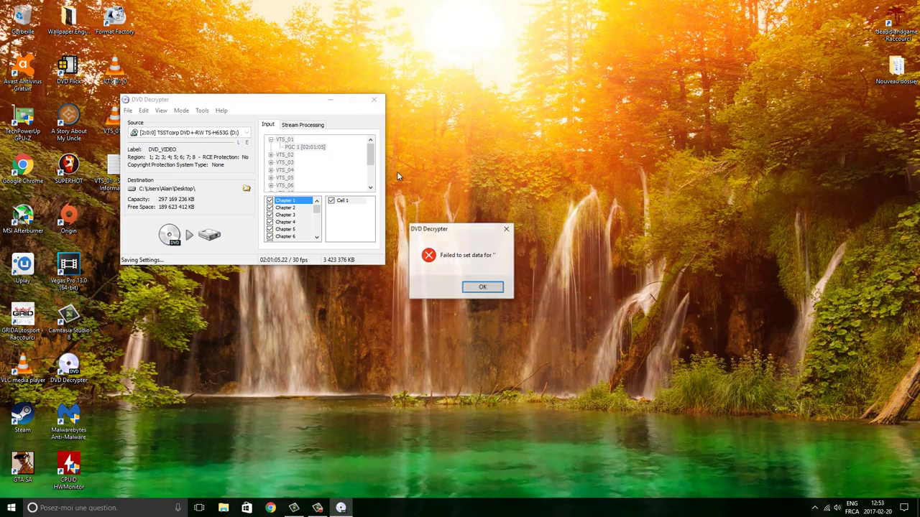
pyautogui.click(477, 288)
pyautogui.click(520, 291)
pyautogui.click(491, 288)
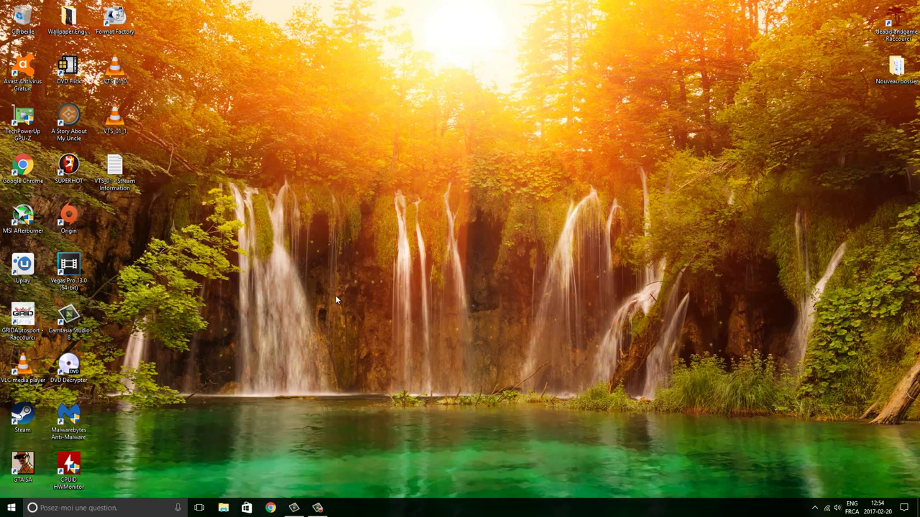
# Search for "vlc media player" in Google Chrome, view the official videolan.org download page and close the browser.
pyautogui.click(294, 509)
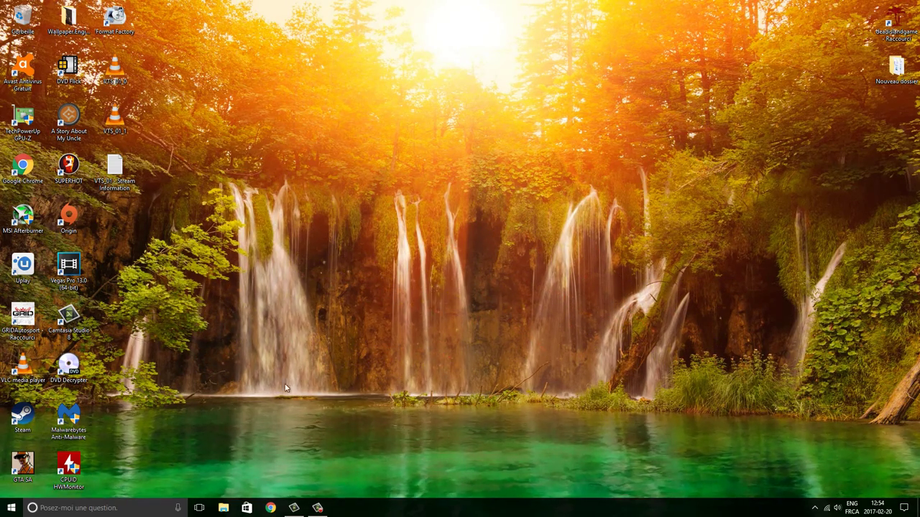
pyautogui.click(278, 508)
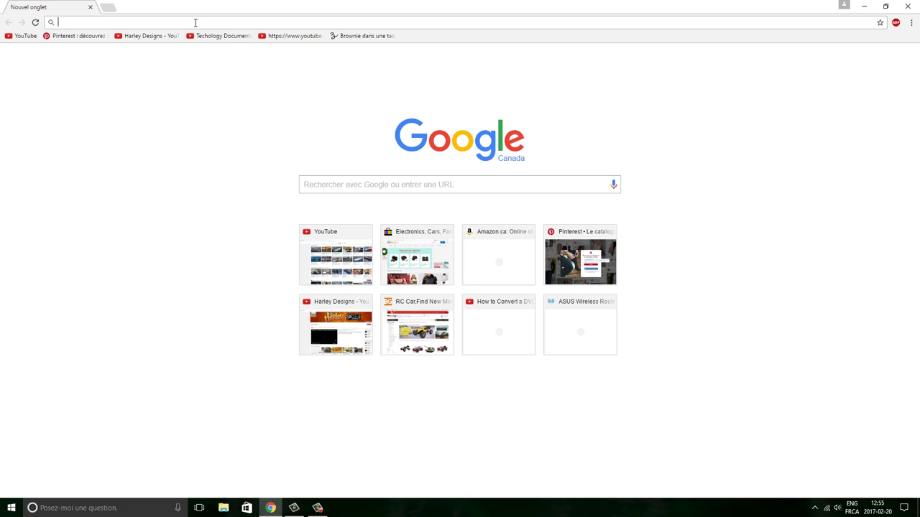
pyautogui.write('vlc media player')
pyautogui.press('Return')
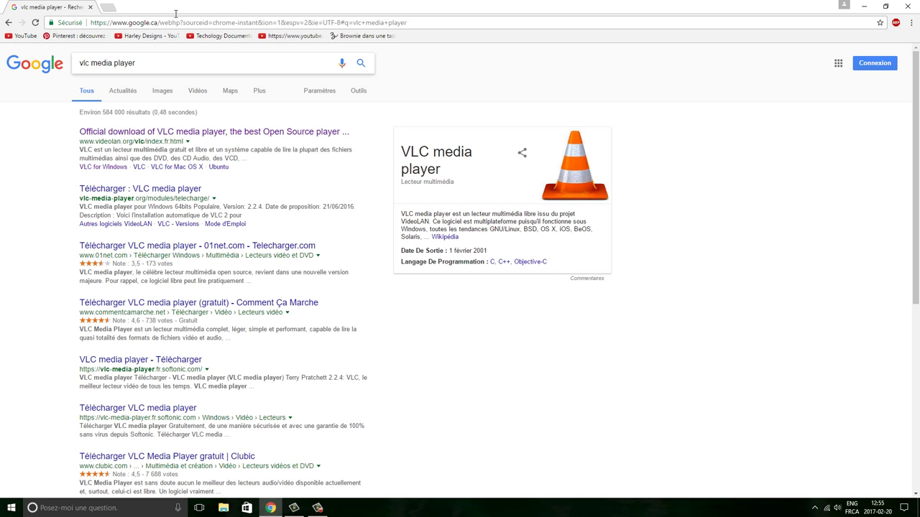
pyautogui.click(150, 132)
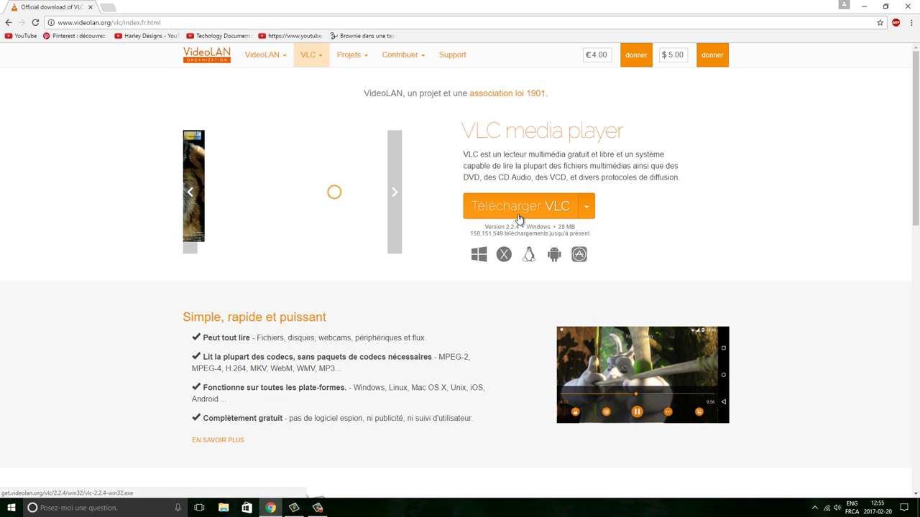
pyautogui.click(908, 7)
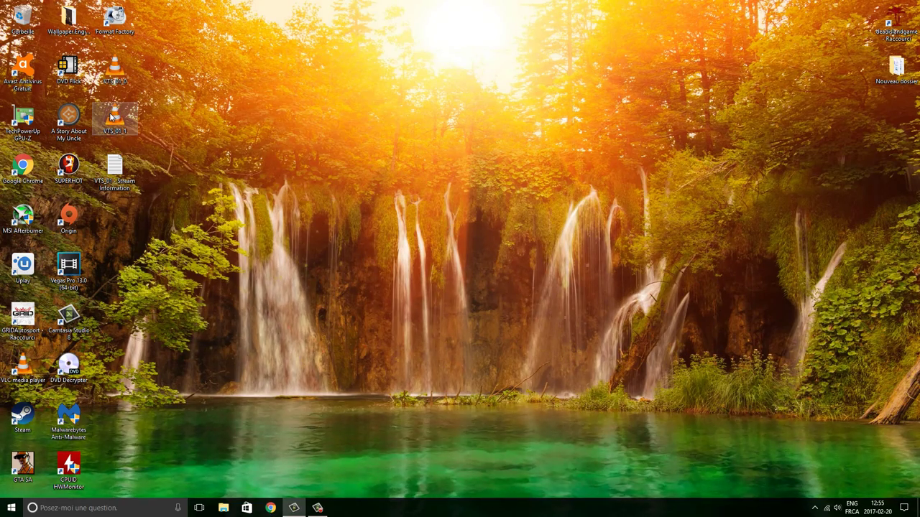
# Move the VTS_01_1, VTS_01_0 and VTS_01 - Stream Information files to a free area of the desktop, side by side.
pyautogui.moveTo(111, 115); pyautogui.dragTo(344, 72)
pyautogui.moveTo(114, 69); pyautogui.dragTo(297, 70)
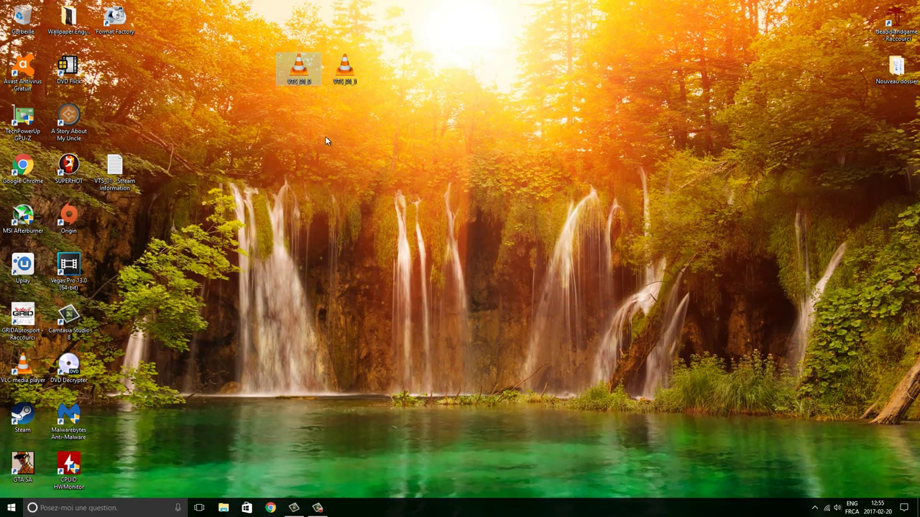
pyautogui.moveTo(261, 78); pyautogui.dragTo(264, 80)
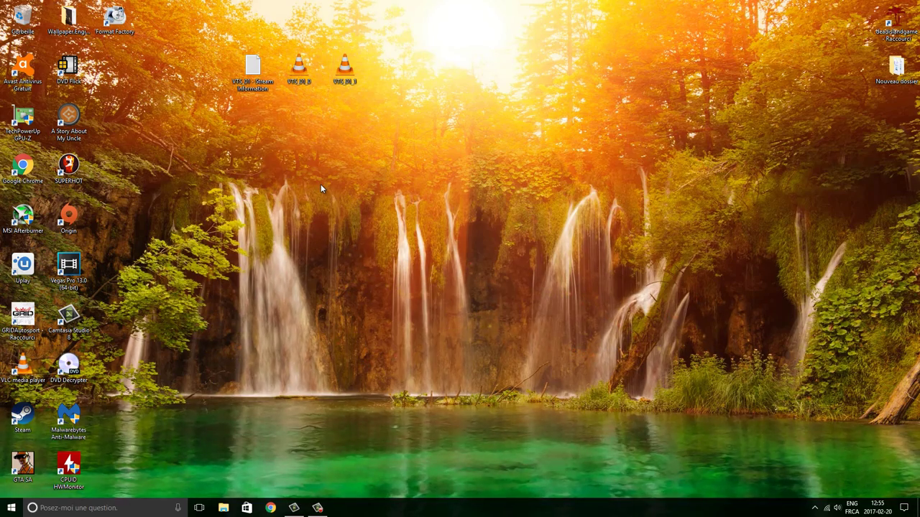
# Check the type and size of the VTS_01_1 file in its properties and close them.
pyautogui.click(299, 71)
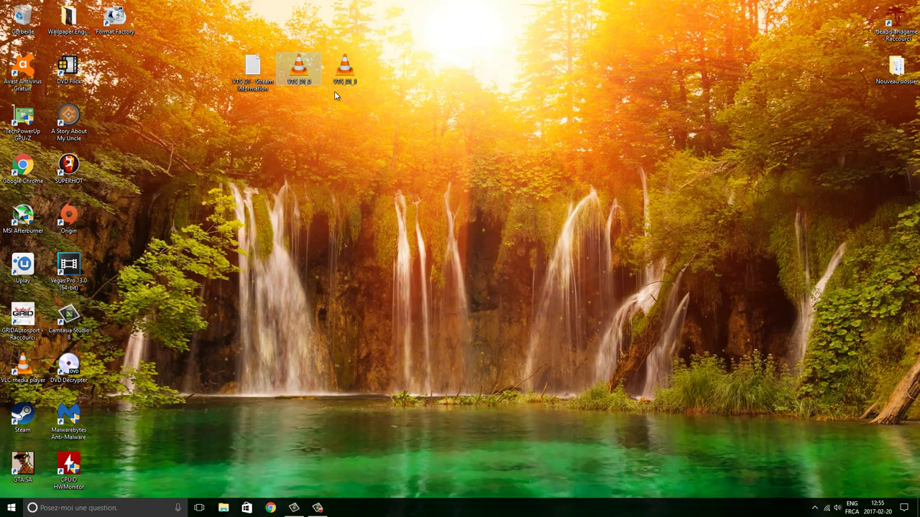
pyautogui.doubleClick(343, 72)
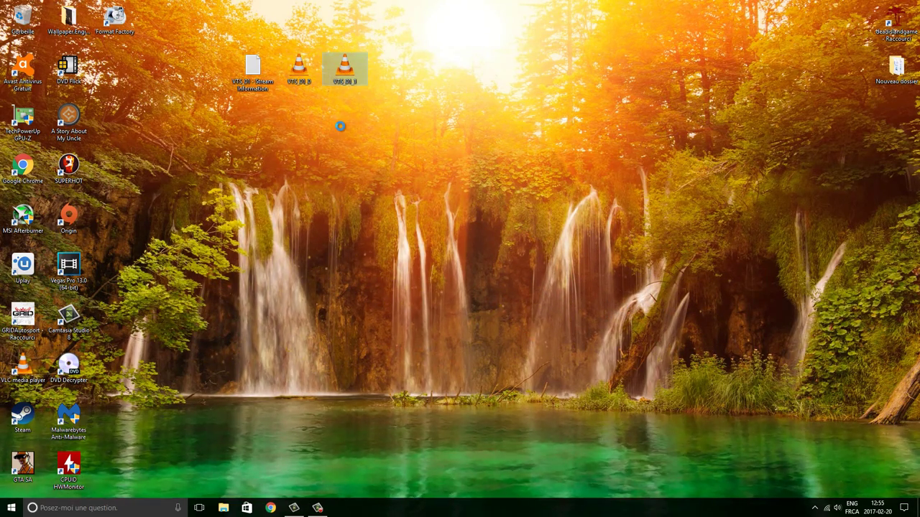
pyautogui.hotkey('shift', 'F10')
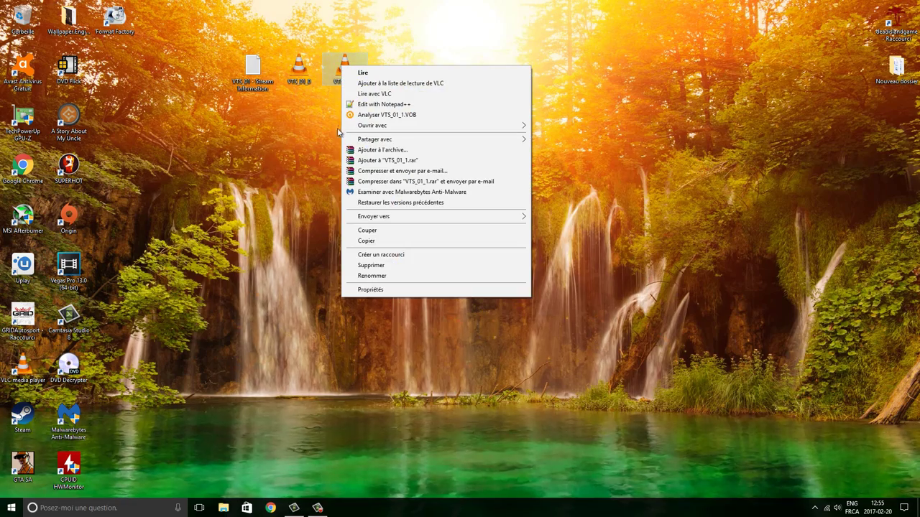
pyautogui.click(385, 293)
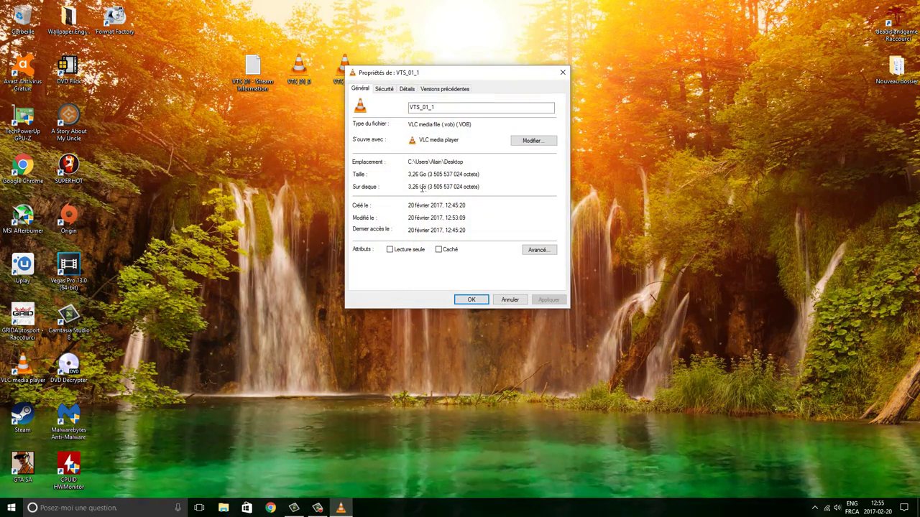
pyautogui.click(563, 72)
# Check the type and size of the VTS_01_0 file in its properties and close them.
pyautogui.click(297, 79)
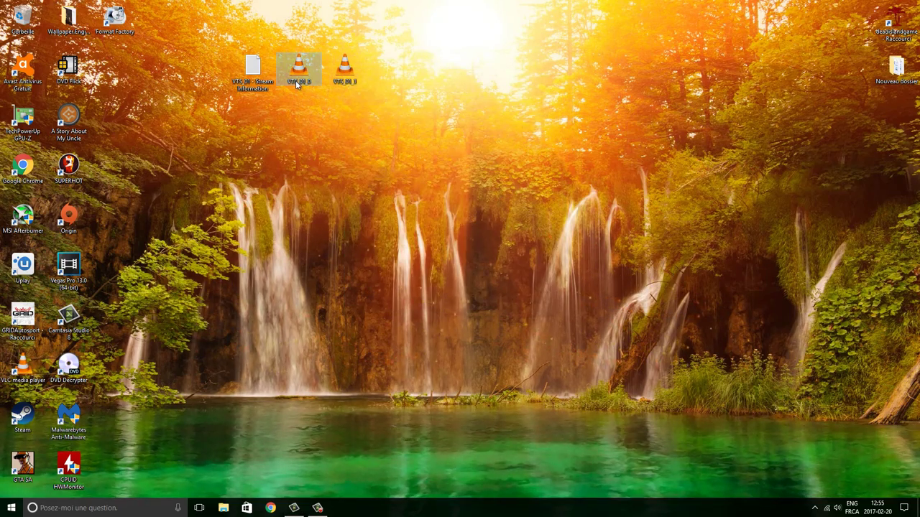
pyautogui.hotkey('shift', 'F10')
pyautogui.click(348, 305)
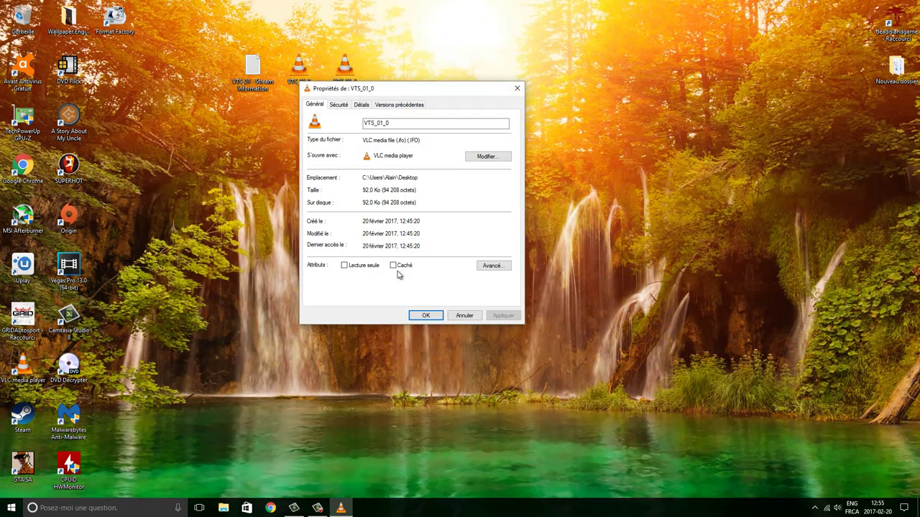
pyautogui.click(517, 87)
# Delete the VTS_01_0 and VTS_01 - Stream Information files from the desktop and empty the recycle bin.
pyautogui.moveTo(304, 123); pyautogui.dragTo(231, 40)
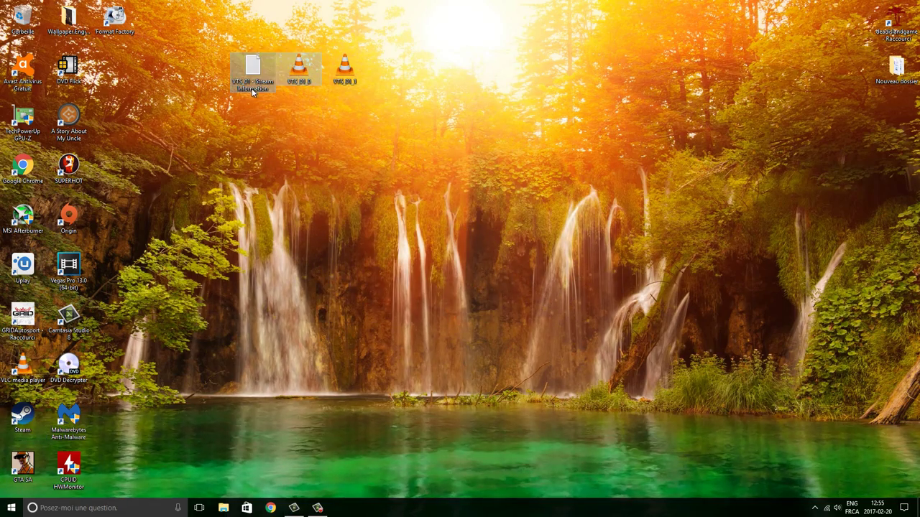
pyautogui.press('Delete')
pyautogui.rightClick(24, 21)
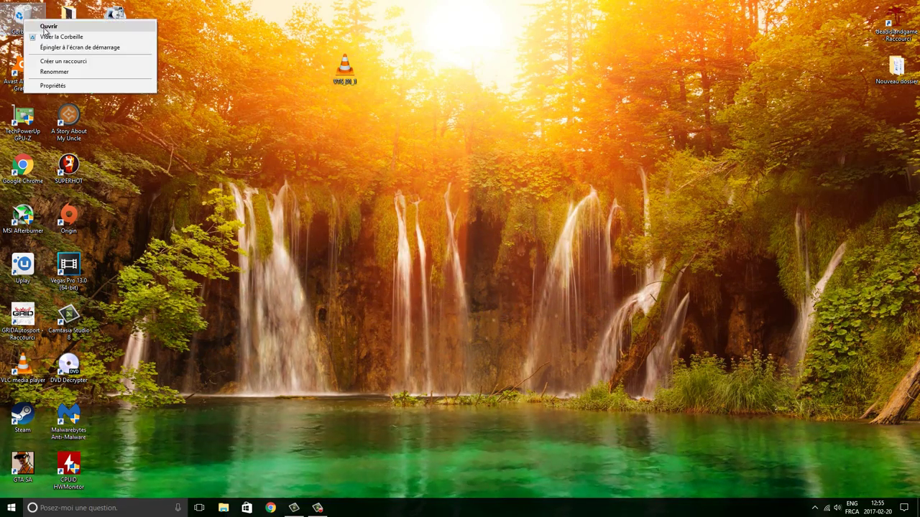
pyautogui.click(51, 37)
pyautogui.click(493, 261)
# Move the VTS_01_1 file farther down the desktop, staying in the same icon column.
pyautogui.moveTo(345, 148); pyautogui.dragTo(312, 48)
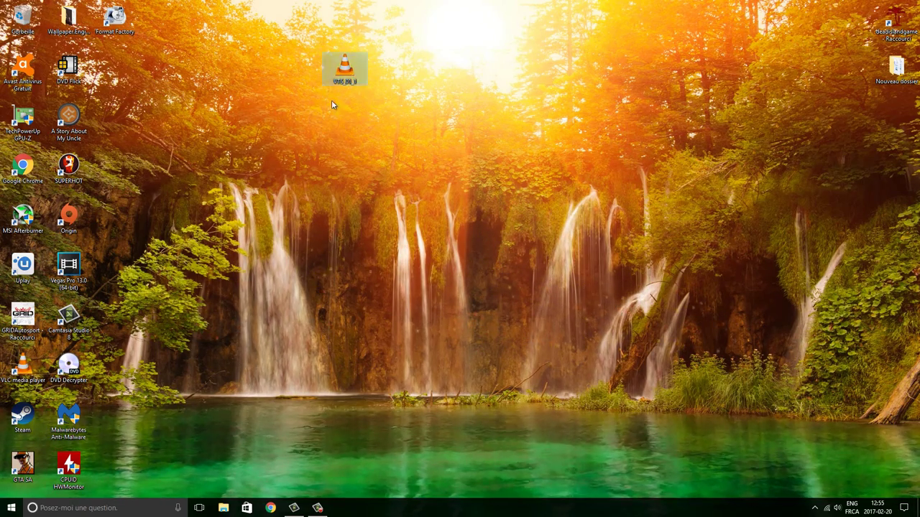
pyautogui.moveTo(360, 75); pyautogui.dragTo(366, 195)
pyautogui.moveTo(355, 170)
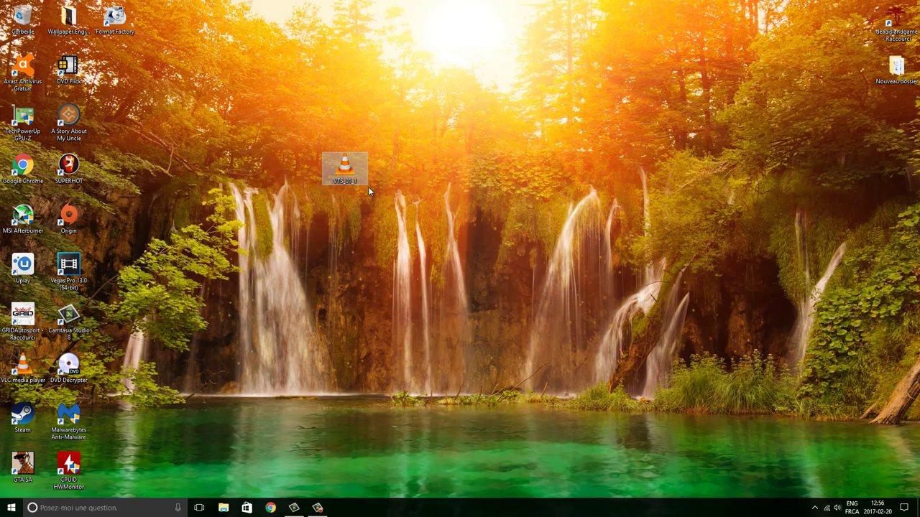
# Open VTS_01_1.VOB in VLC media player, play it from the playlist and pause it after about four seconds.
pyautogui.press('Return')
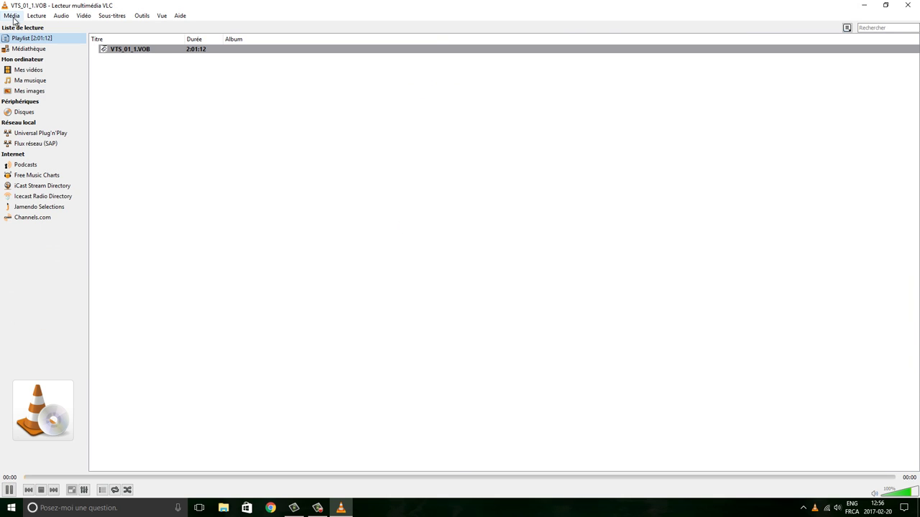
pyautogui.doubleClick(180, 48)
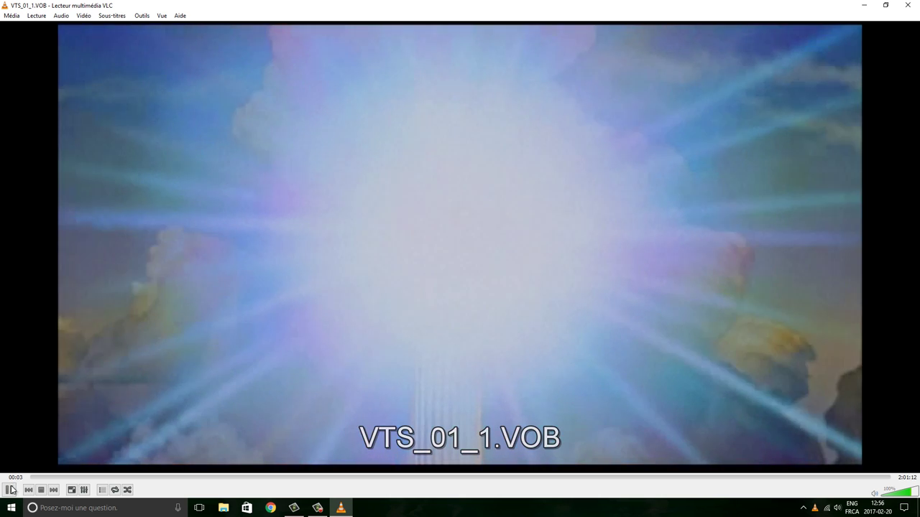
pyautogui.click(11, 490)
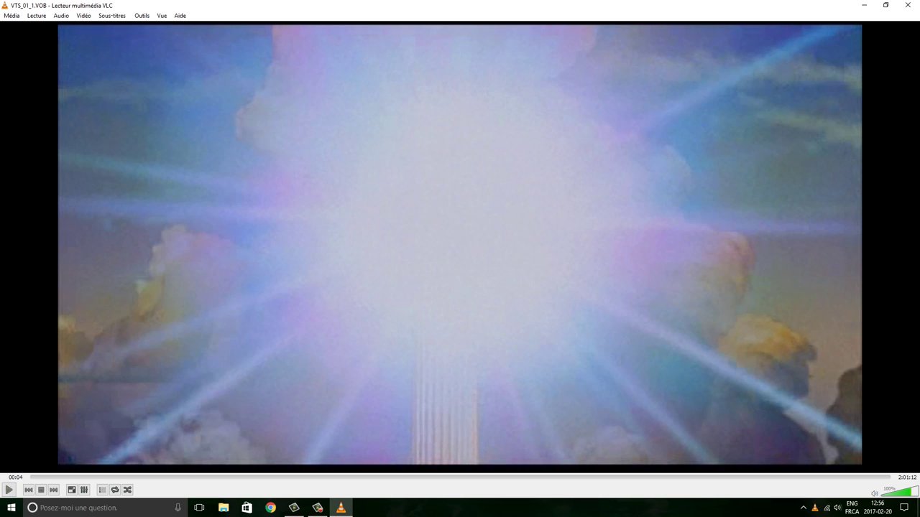
# Examine the audio tracks available for the paused movie without changing the track, and close VLC media player.
pyautogui.click(63, 17)
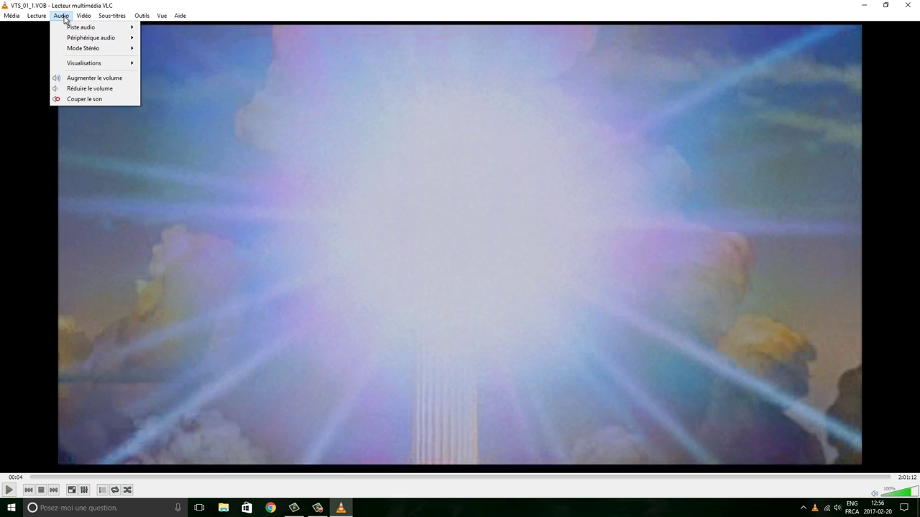
pyautogui.click(64, 17)
pyautogui.click(64, 18)
pyautogui.moveTo(69, 29)
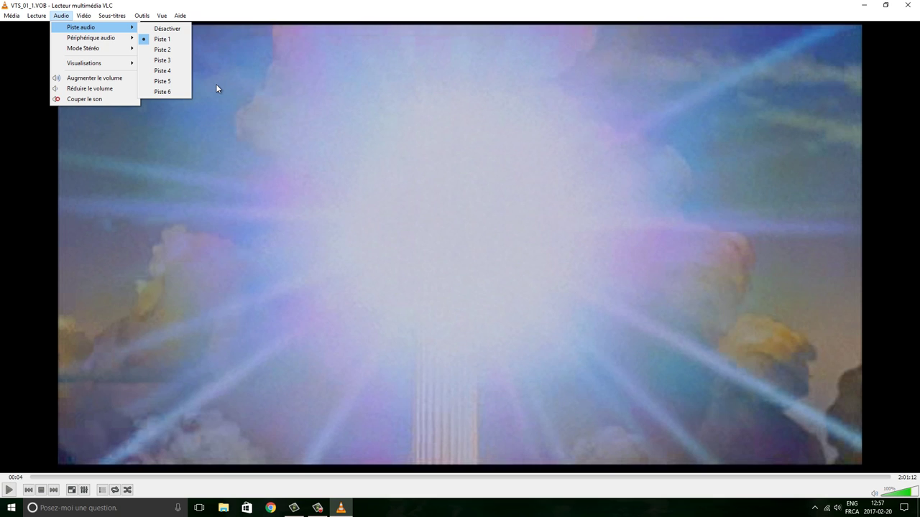
pyautogui.click(907, 6)
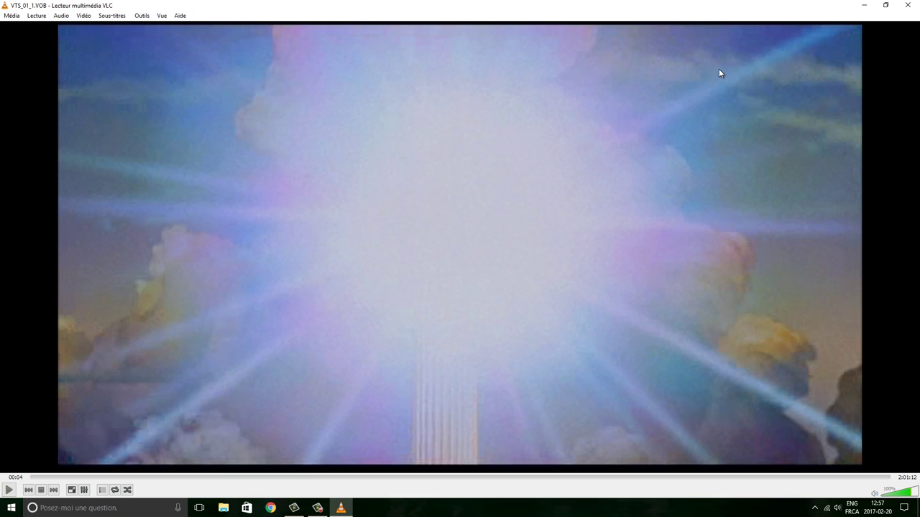
pyautogui.click(907, 5)
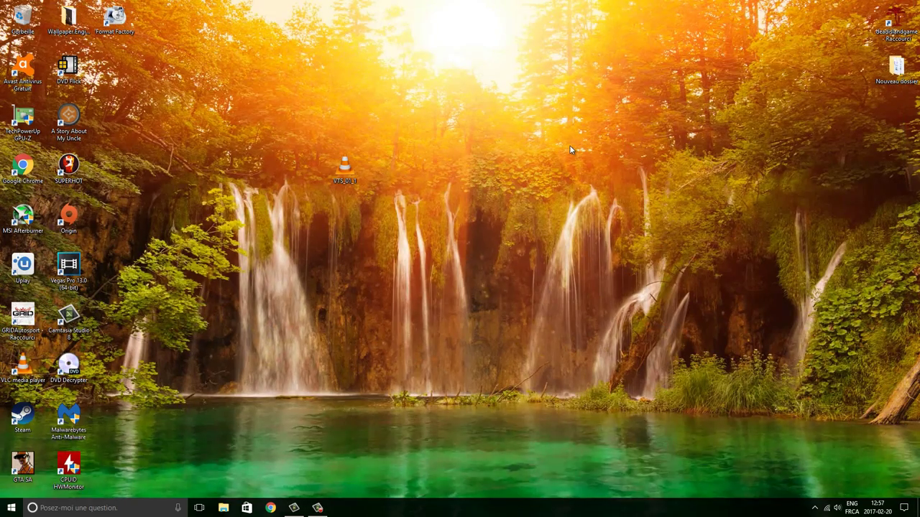